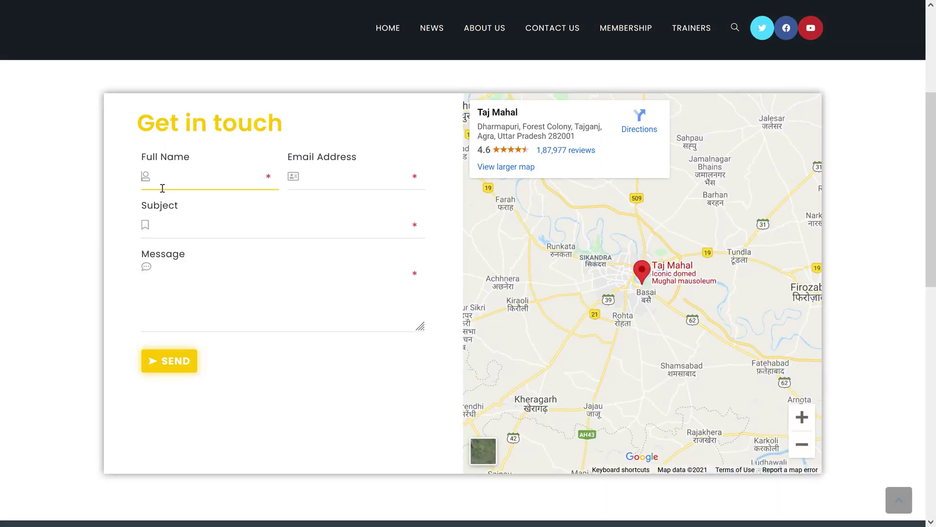
# - Try each field of the Get in touch form: Full Name, Email Address, Subject and Message
pyautogui.press('Tab')
pyautogui.press('Tab')
pyautogui.press('Tab')
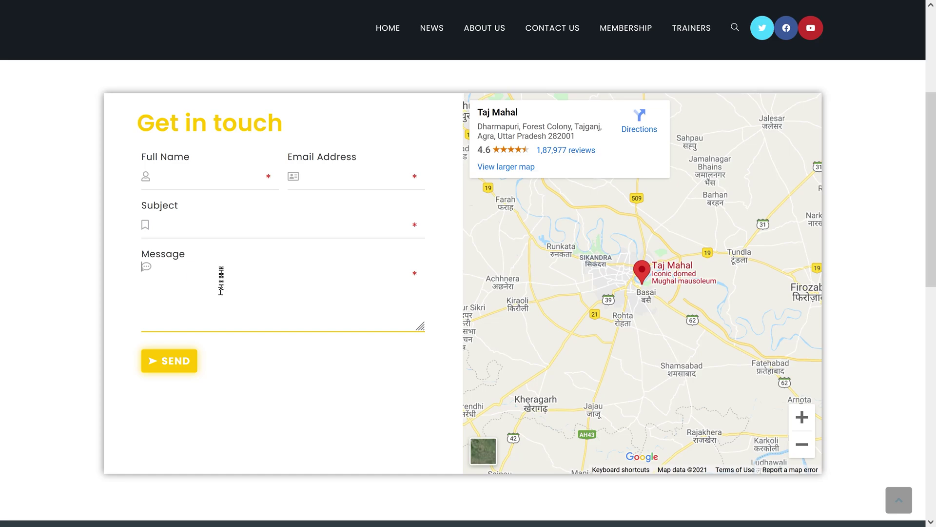
pyautogui.click(184, 234)
pyautogui.click(213, 180)
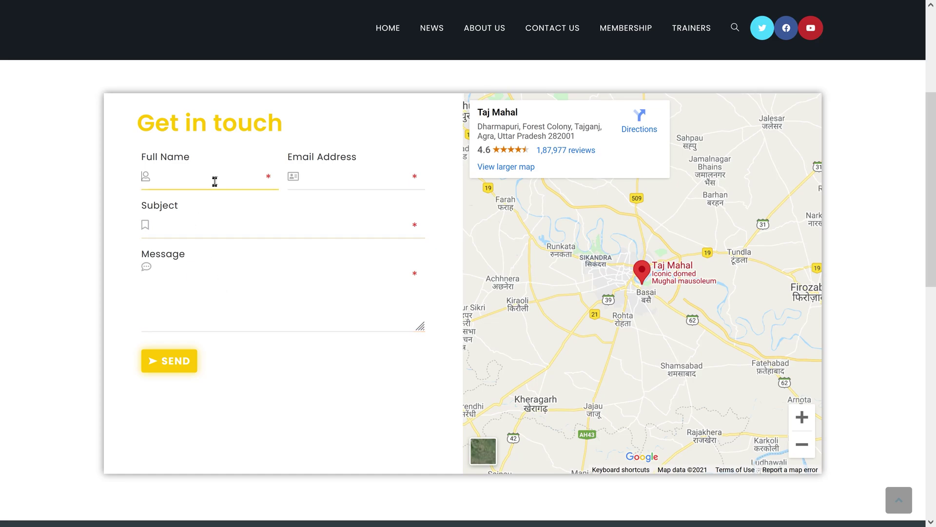
pyautogui.click(322, 188)
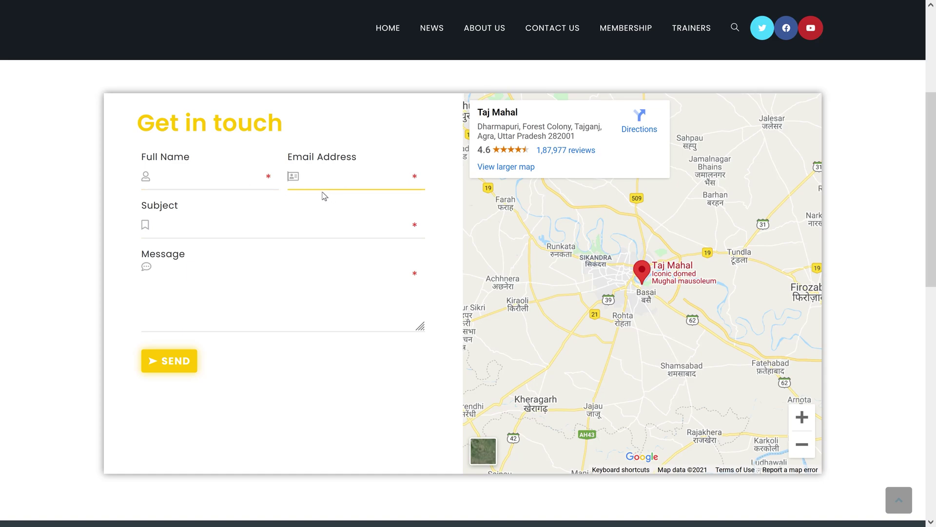
pyautogui.click(191, 236)
pyautogui.click(207, 320)
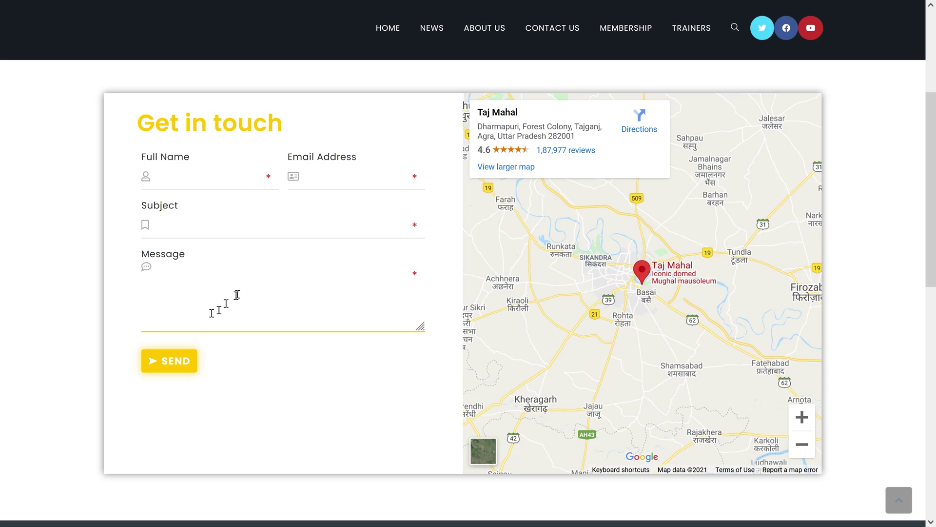
pyautogui.click(202, 225)
pyautogui.click(195, 188)
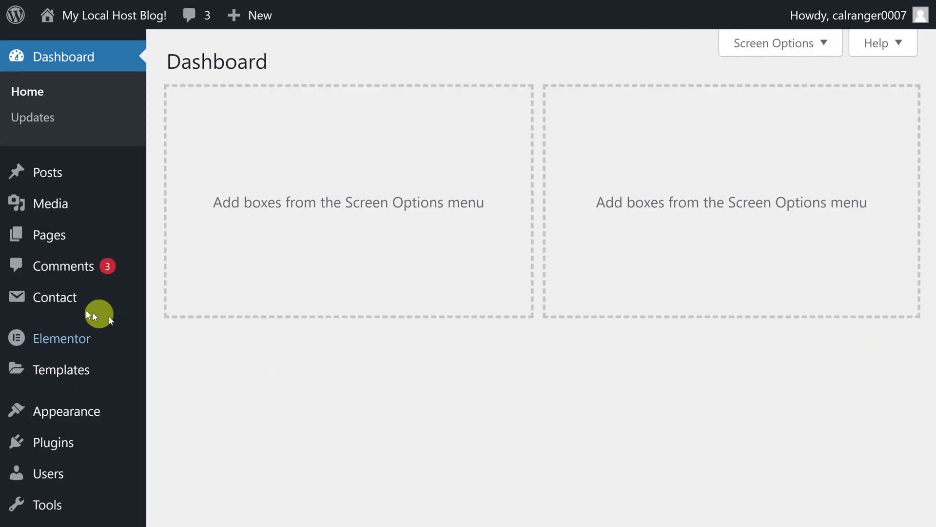
# - Open the reCAPTCHA integration setup and select its stored site key and secret key
pyautogui.moveTo(66, 298)
pyautogui.click(181, 350)
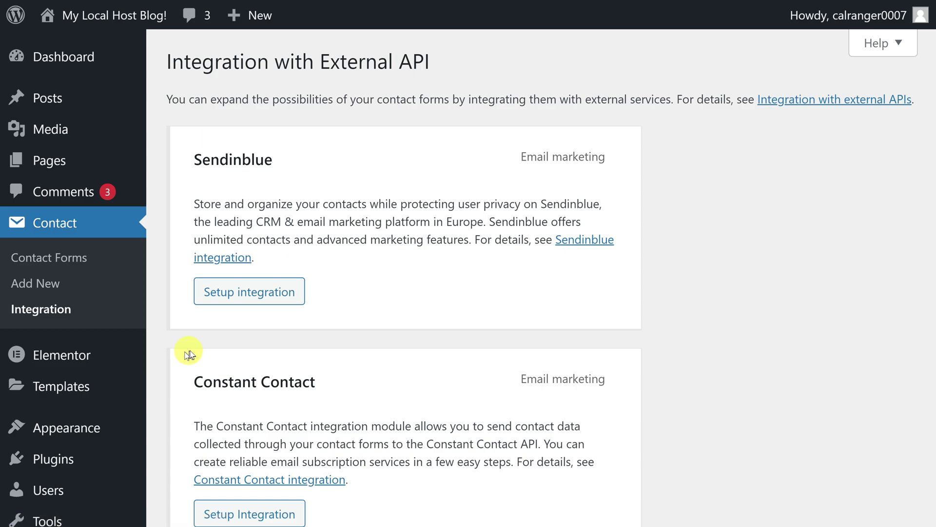
pyautogui.scroll(-10, 222, 359)
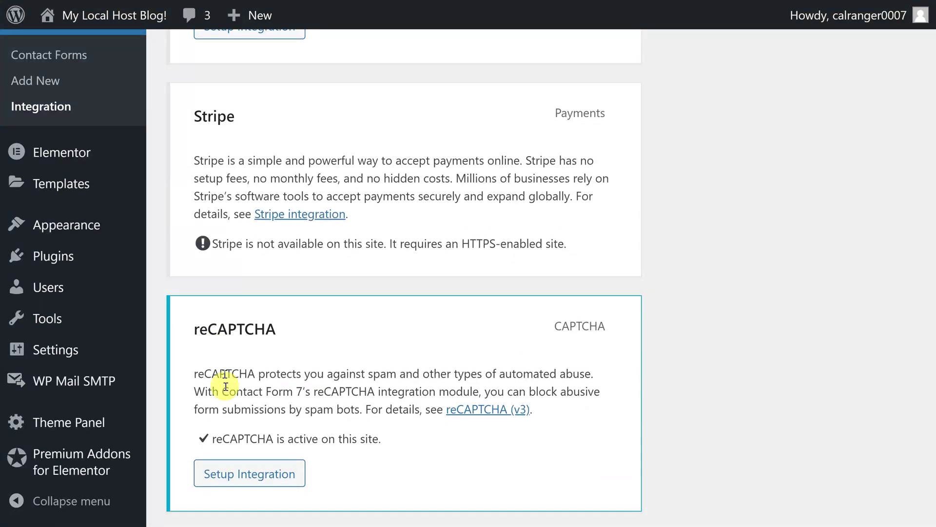
pyautogui.click(237, 474)
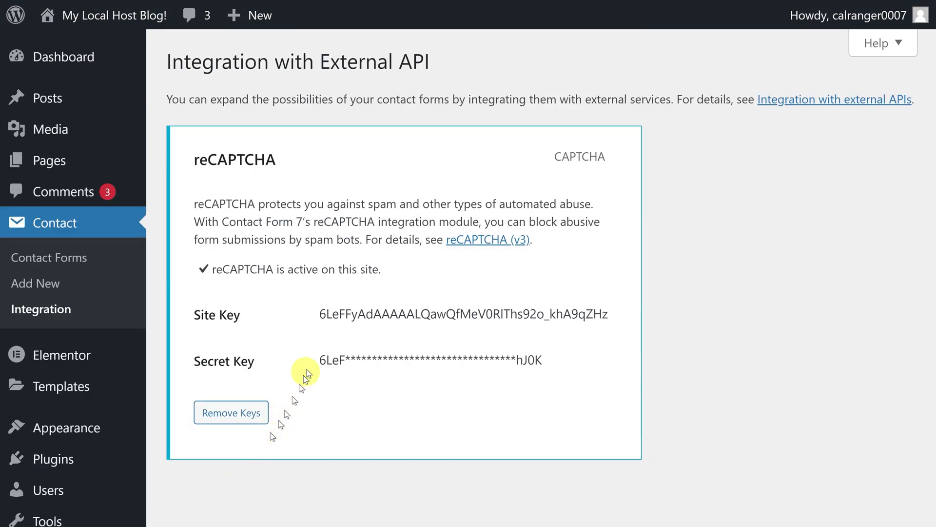
pyautogui.moveTo(318, 314); pyautogui.dragTo(609, 315)
pyautogui.moveTo(322, 359); pyautogui.dragTo(558, 359)
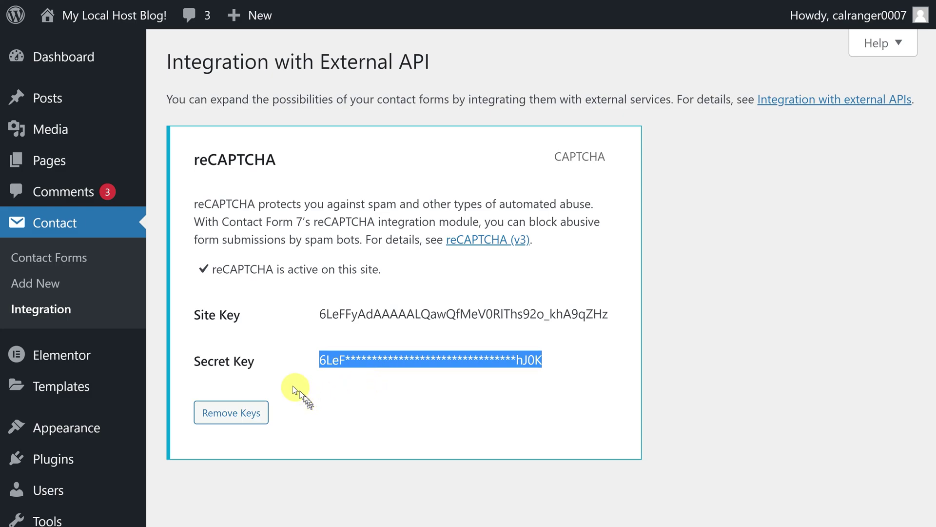
# - Edit Contact form 1 and select the [recaptcha] tag in its form template
pyautogui.click(75, 264)
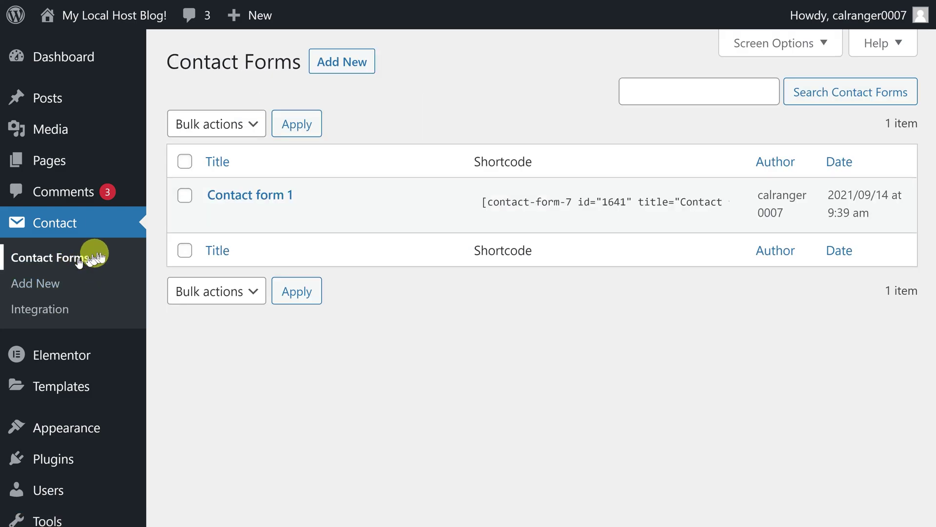
pyautogui.click(217, 216)
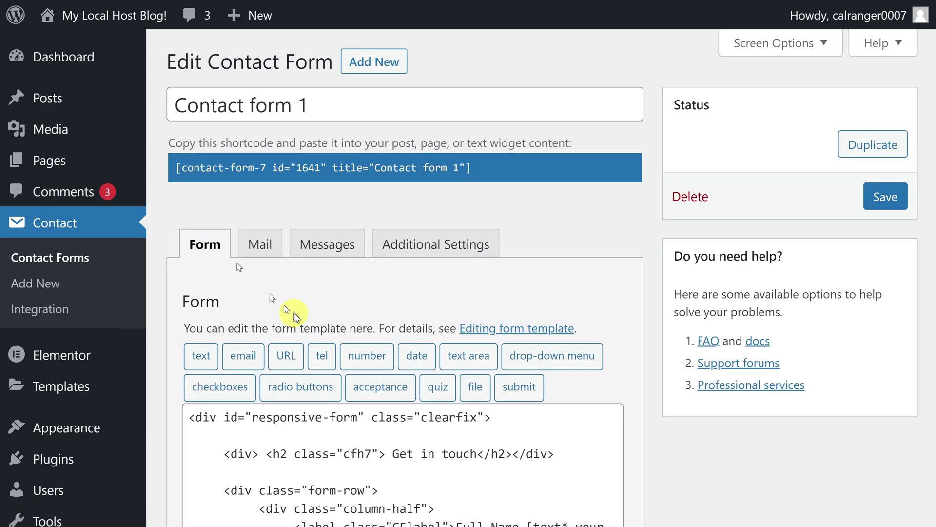
pyautogui.scroll(-10, 320, 387)
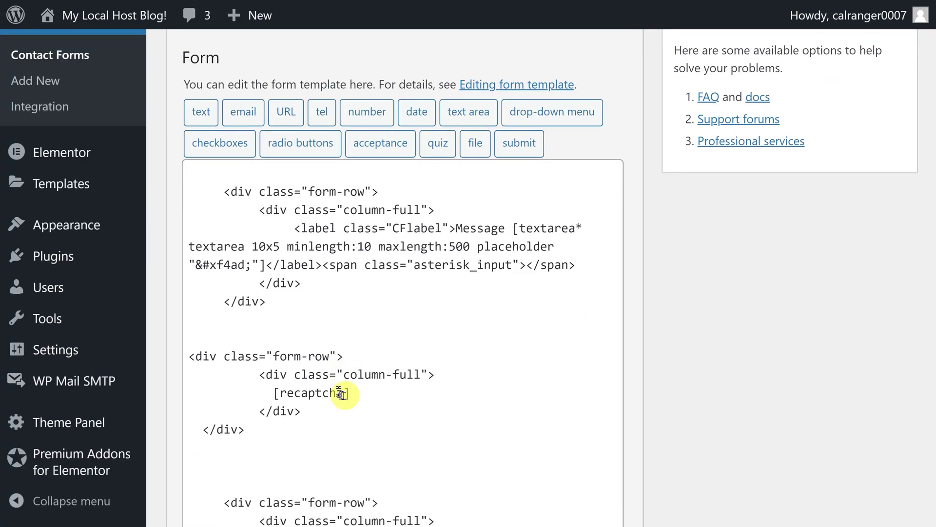
pyautogui.moveTo(352, 393); pyautogui.dragTo(273, 393)
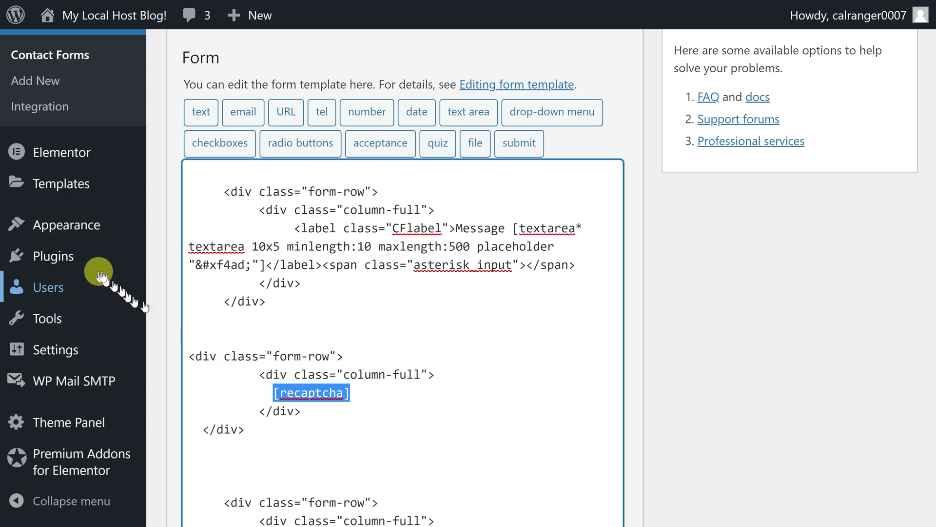
# - Search for and install the 'ReCaptcha v2 for Contact Form 7' plugin
pyautogui.moveTo(17, 254)
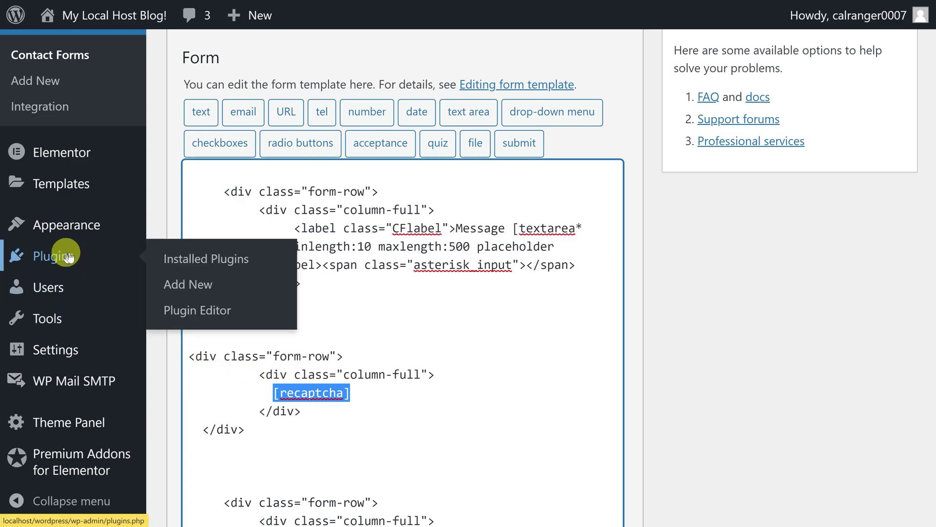
pyautogui.click(189, 288)
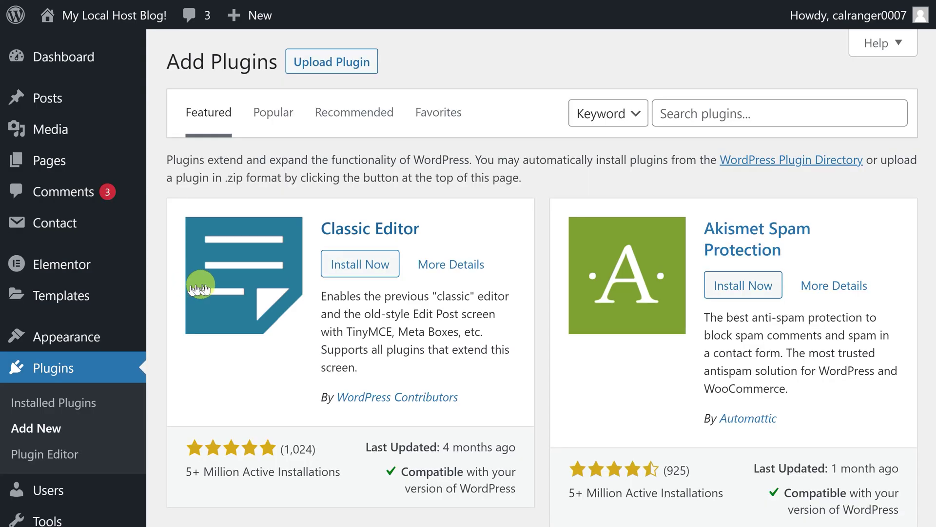
pyautogui.click(711, 106)
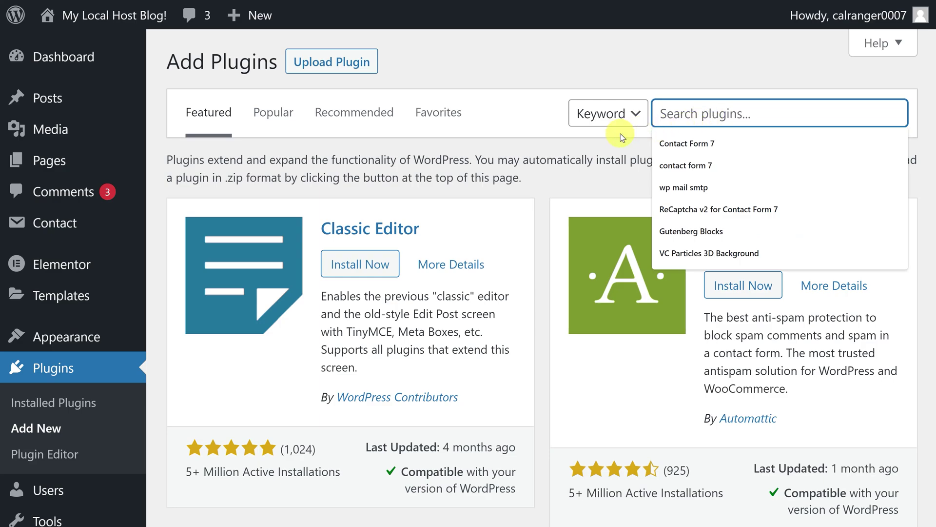
pyautogui.write('ReCaptcha v2 for Contact Form 7')
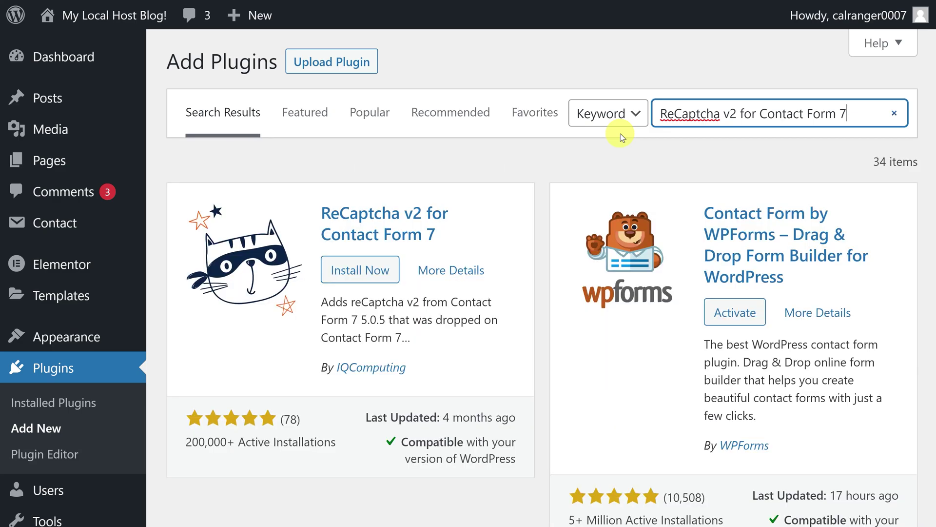
pyautogui.moveTo(326, 220); pyautogui.dragTo(452, 239)
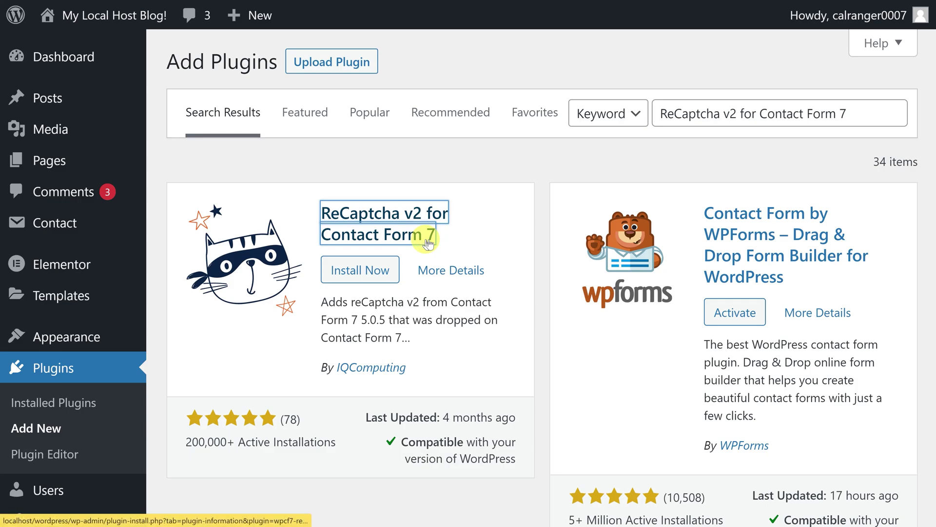
pyautogui.click(371, 271)
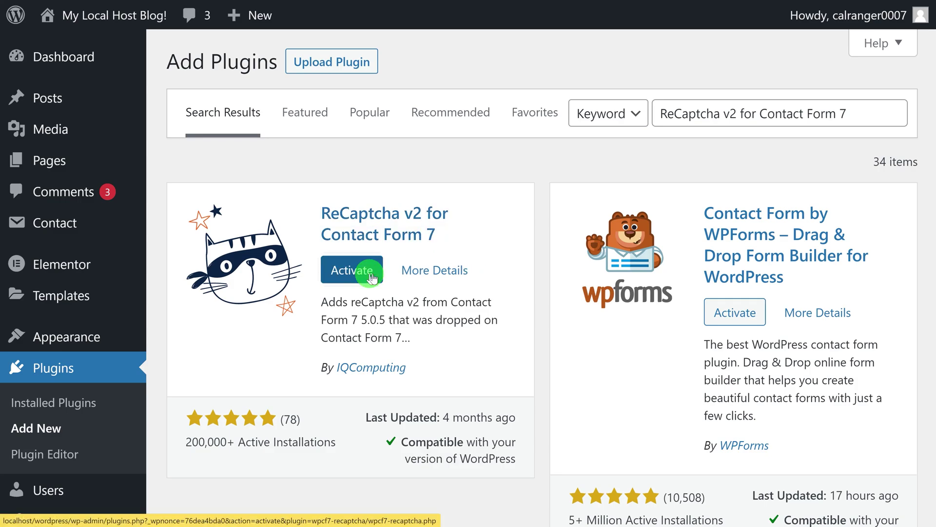
# - Highlight the activated ReCaptcha v2 for Contact Form 7 plugin in the Installed Plugins list
pyautogui.scroll(-10, 368, 278)
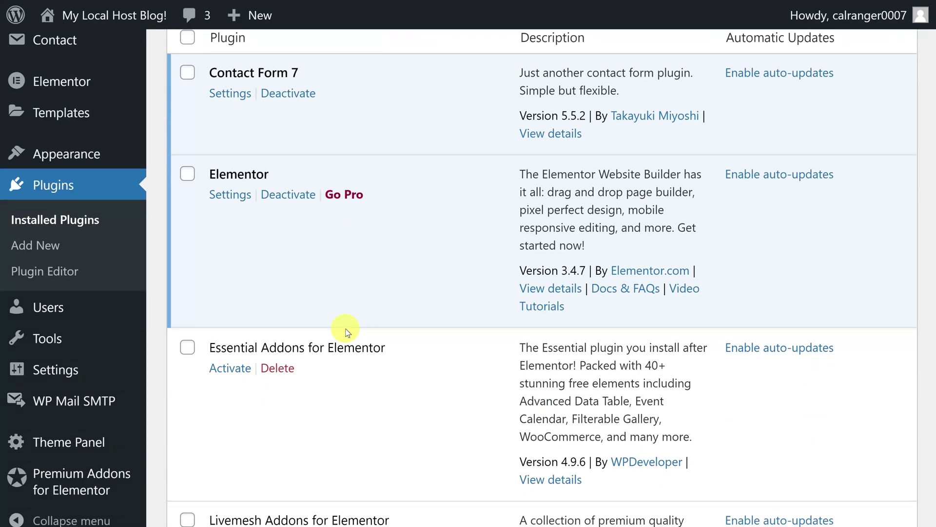
pyautogui.scroll(-15, 355, 332)
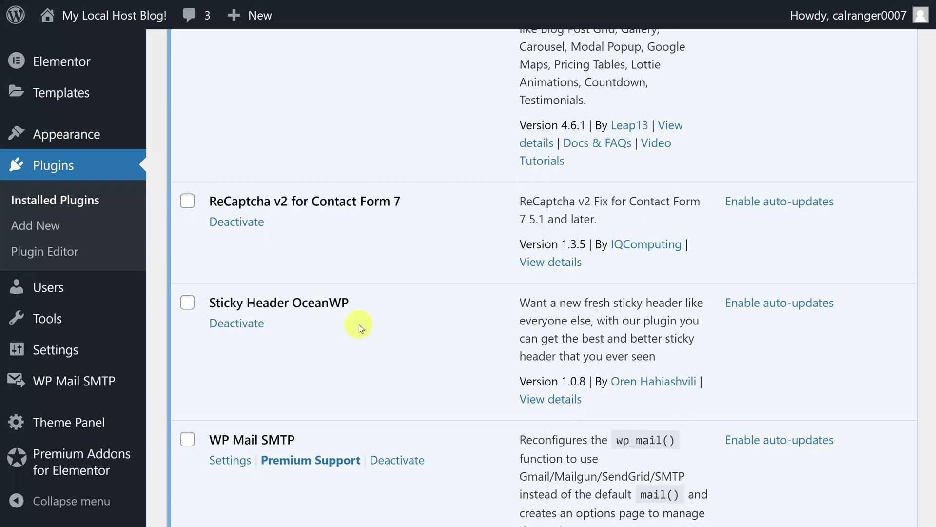
pyautogui.moveTo(211, 200); pyautogui.dragTo(382, 213)
pyautogui.scroll(3, 379, 212)
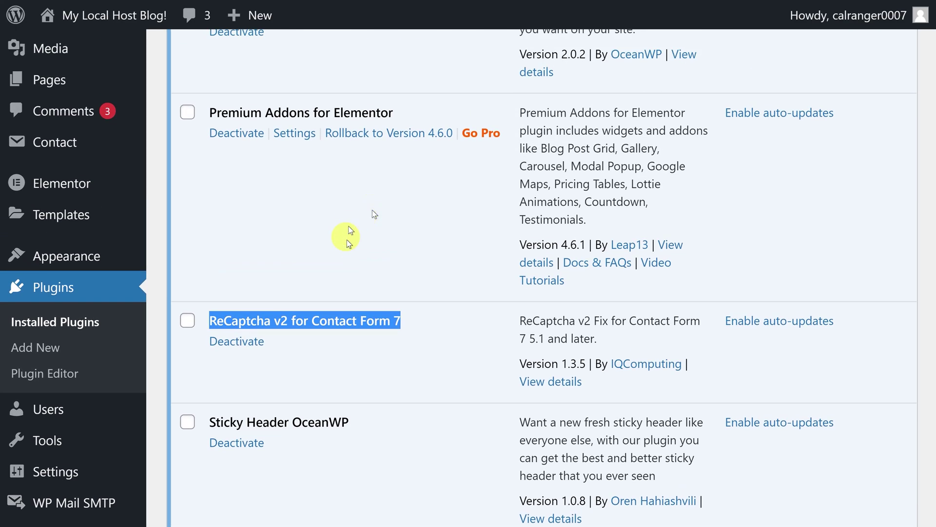
# - Set reCaptcha usage to reCaptcha Version 2 with source google.com and submit the settings
pyautogui.moveTo(93, 155)
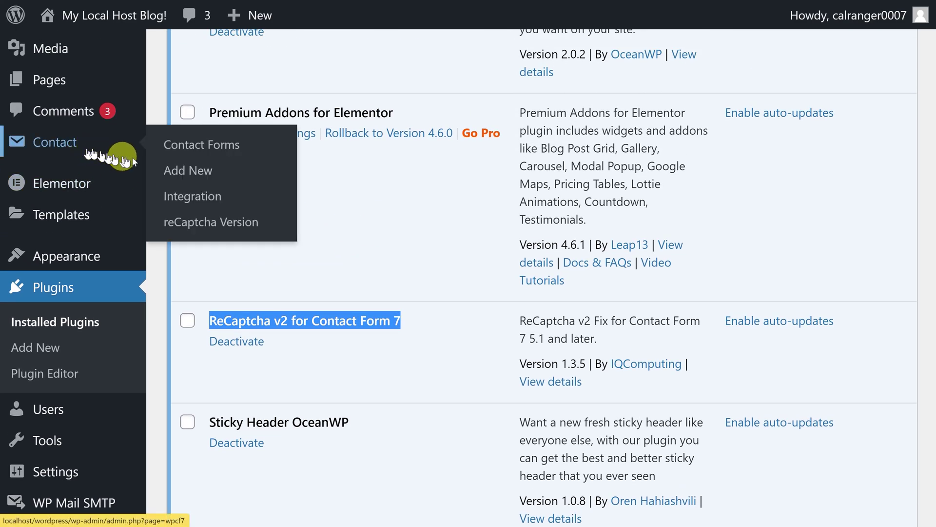
pyautogui.click(206, 223)
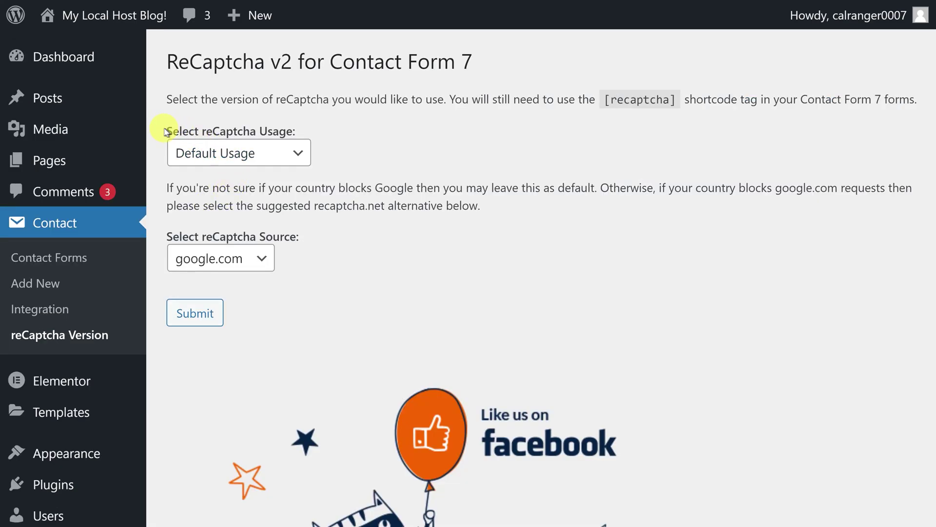
pyautogui.moveTo(166, 131); pyautogui.dragTo(324, 130)
pyautogui.click(301, 153)
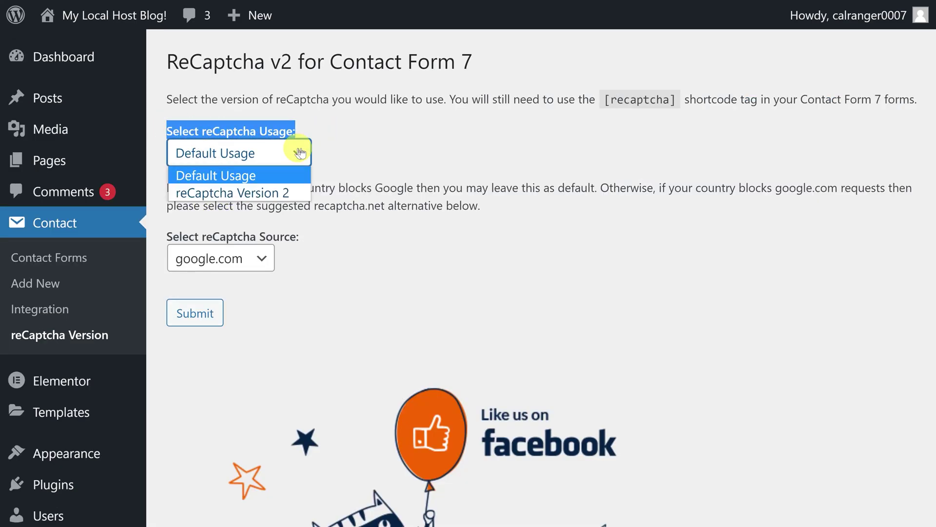
pyautogui.click(250, 193)
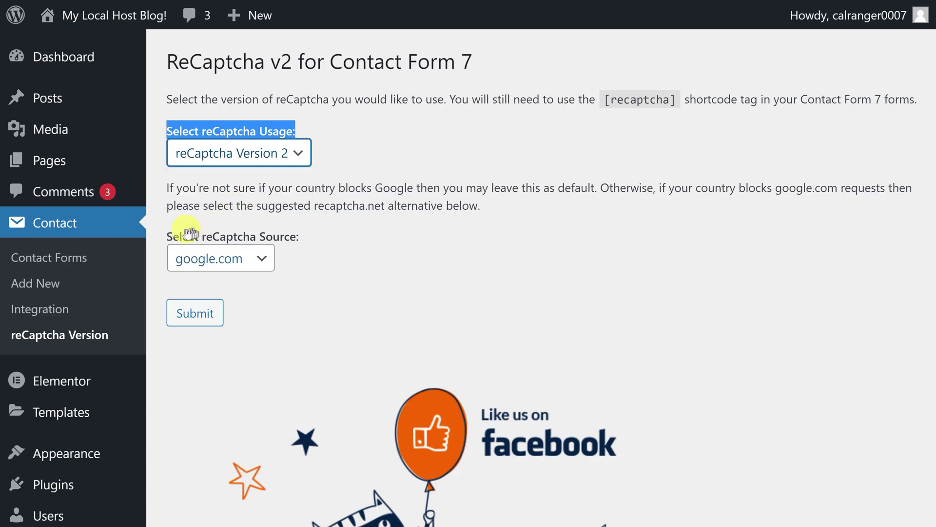
pyautogui.moveTo(167, 236); pyautogui.dragTo(307, 237)
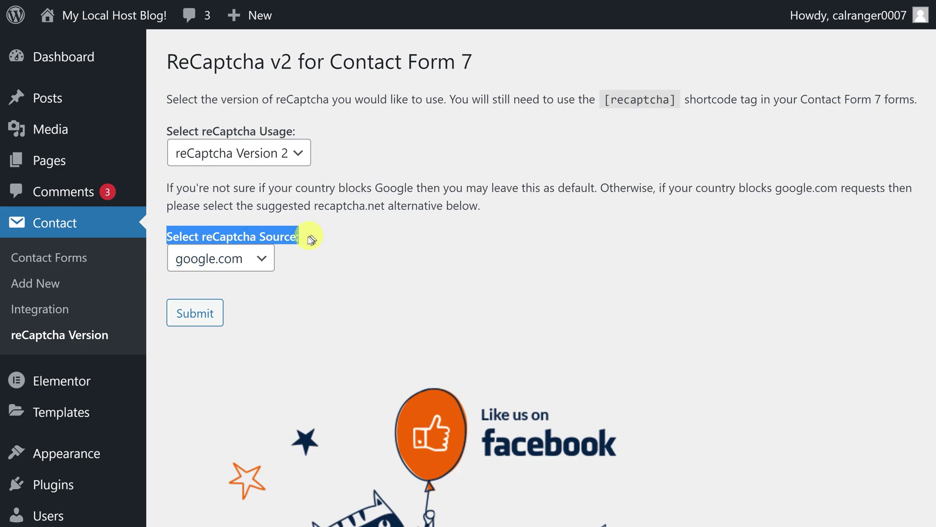
pyautogui.click(256, 260)
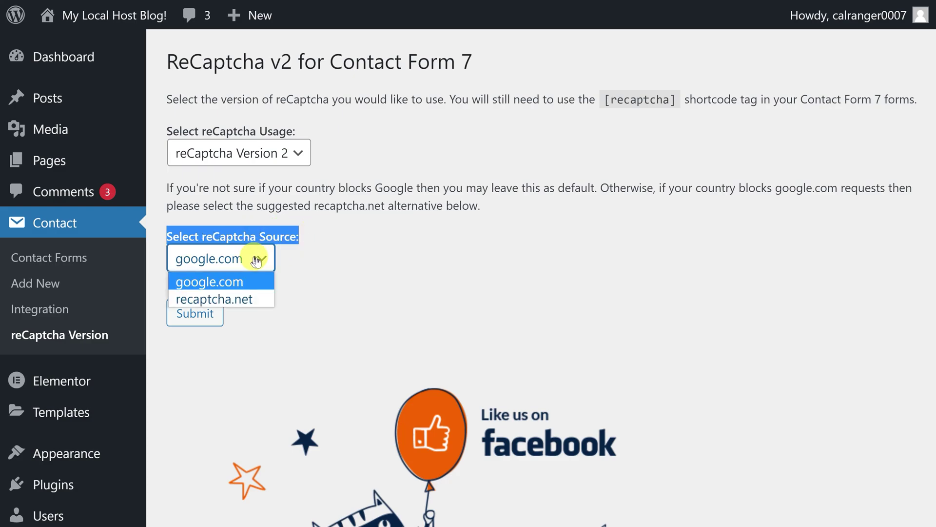
pyautogui.click(221, 286)
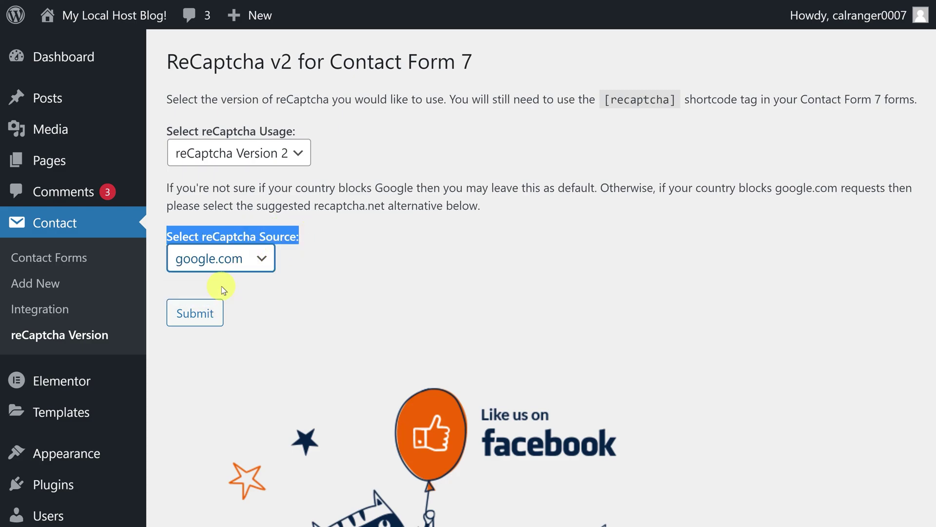
pyautogui.click(239, 289)
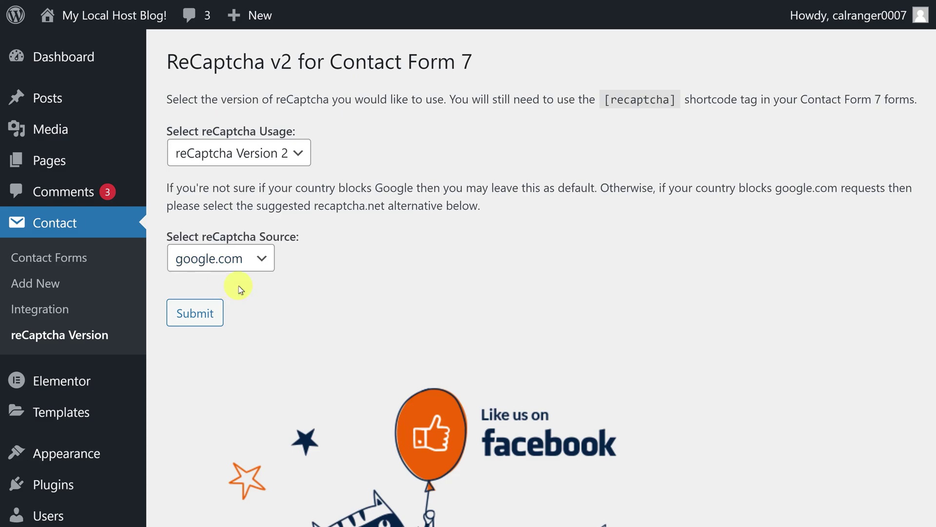
pyautogui.click(200, 311)
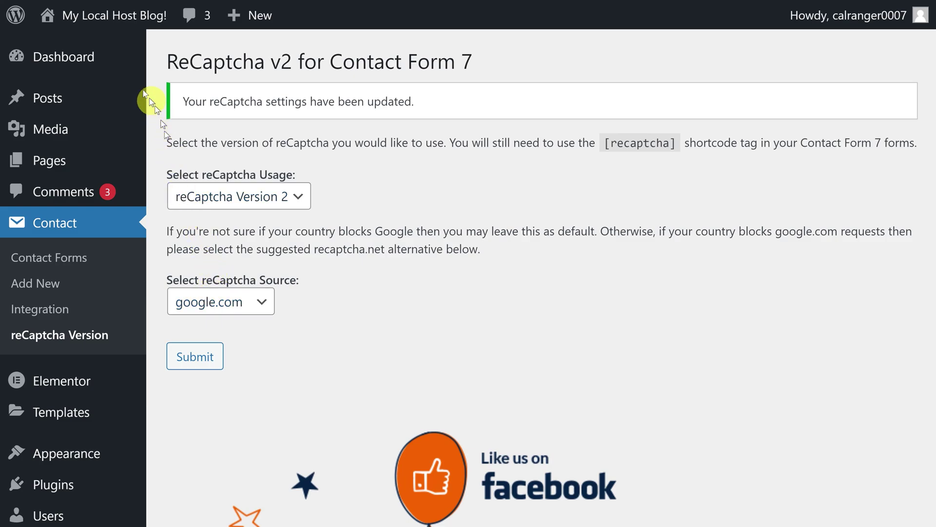
# - On the live site, autofill the full name and e-mail, and set Subject to 'Message Subject'
pyautogui.moveTo(73, 17)
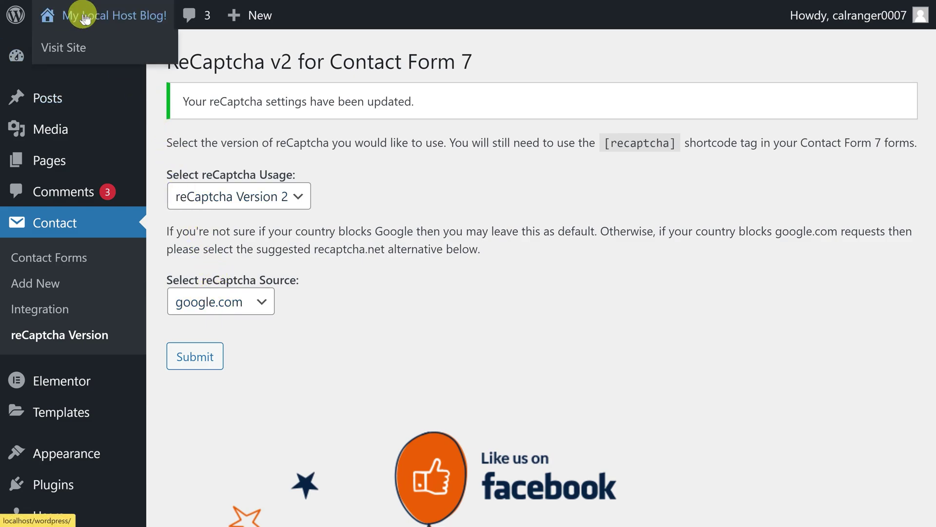
pyautogui.rightClick(66, 50)
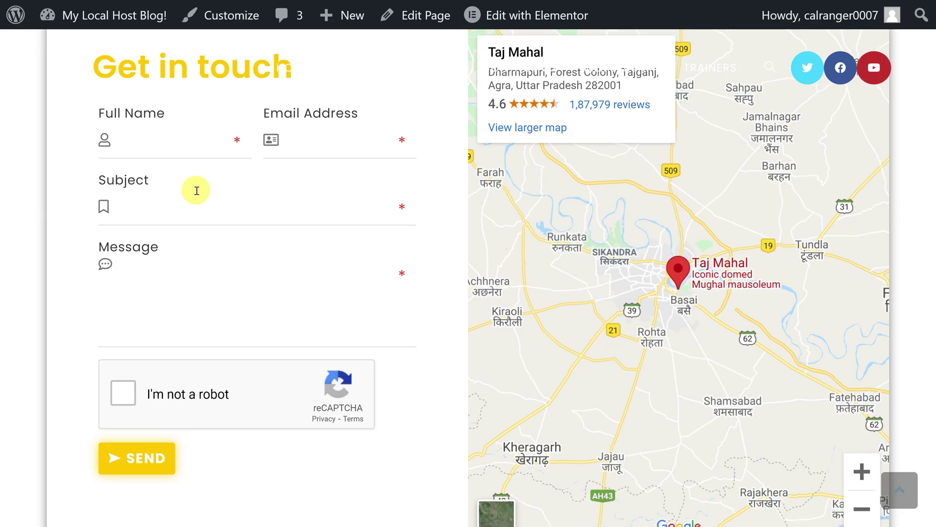
pyautogui.click(159, 191)
pyautogui.write('J')
pyautogui.press('Down')
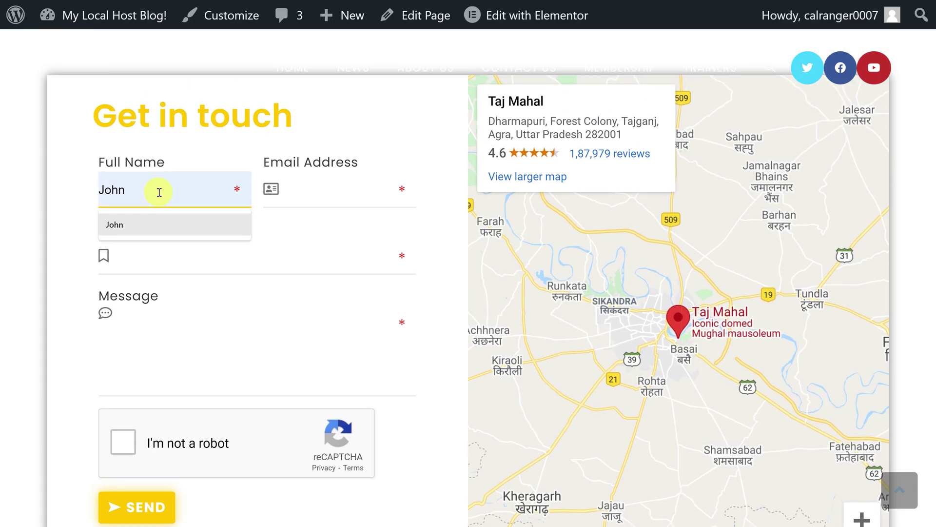
pyautogui.press('Return')
pyautogui.click(174, 255)
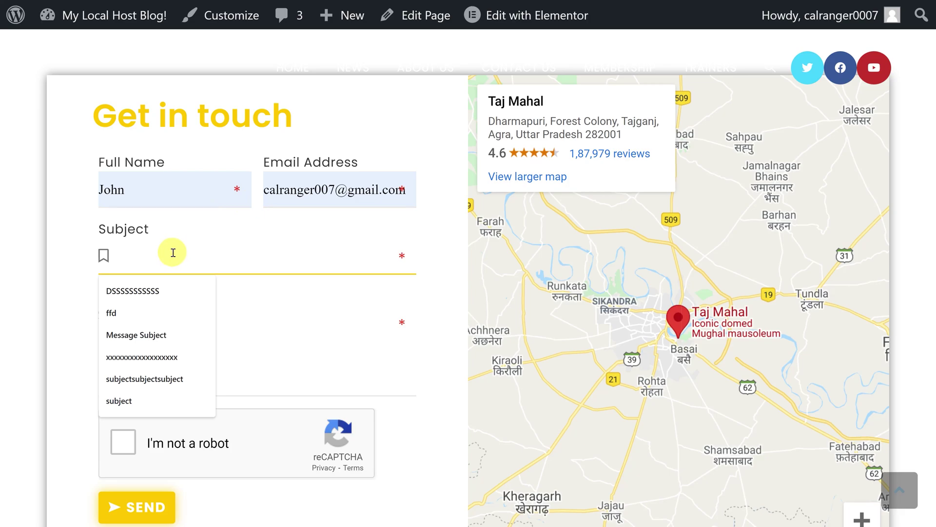
pyautogui.press('Down')
pyautogui.press('Down')
pyautogui.press('Down')
pyautogui.press('Return')
# - Write 'My message!' in Message, tick I'm not a robot and send the form
pyautogui.click(156, 327)
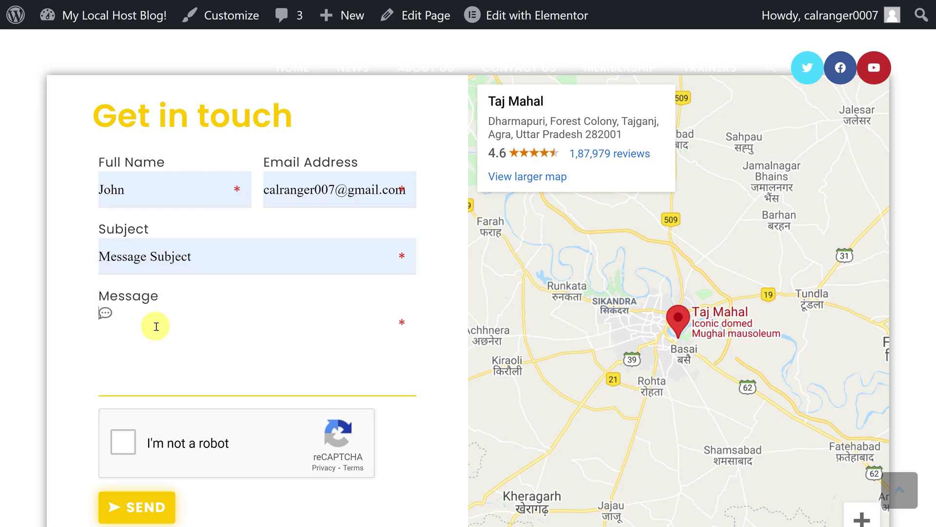
pyautogui.write('My mess')
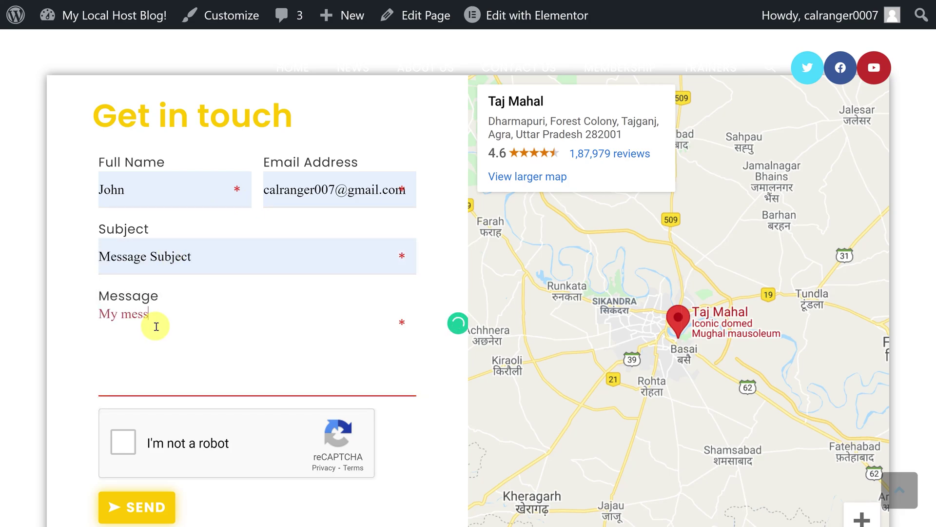
pyautogui.write('age!')
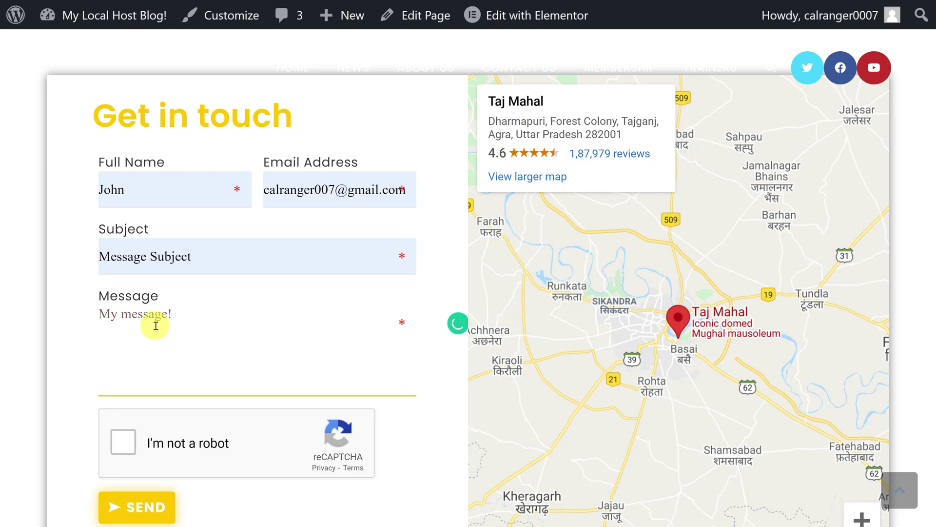
pyautogui.click(122, 441)
pyautogui.click(130, 505)
pyautogui.scroll(-1, 258, 456)
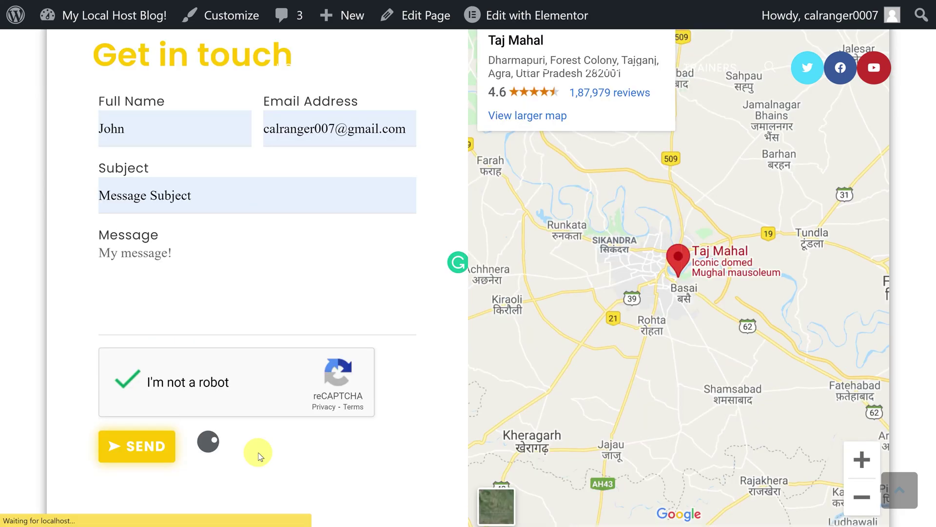